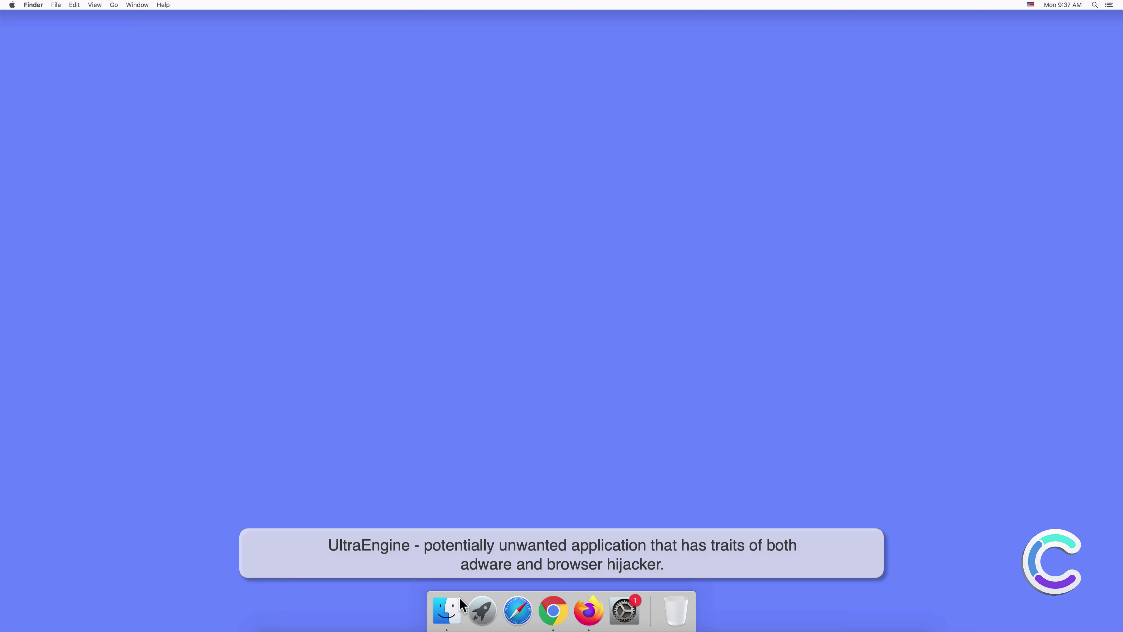
Inspect the Applications folder in a Finder window, then close it.
left_click(447, 611)
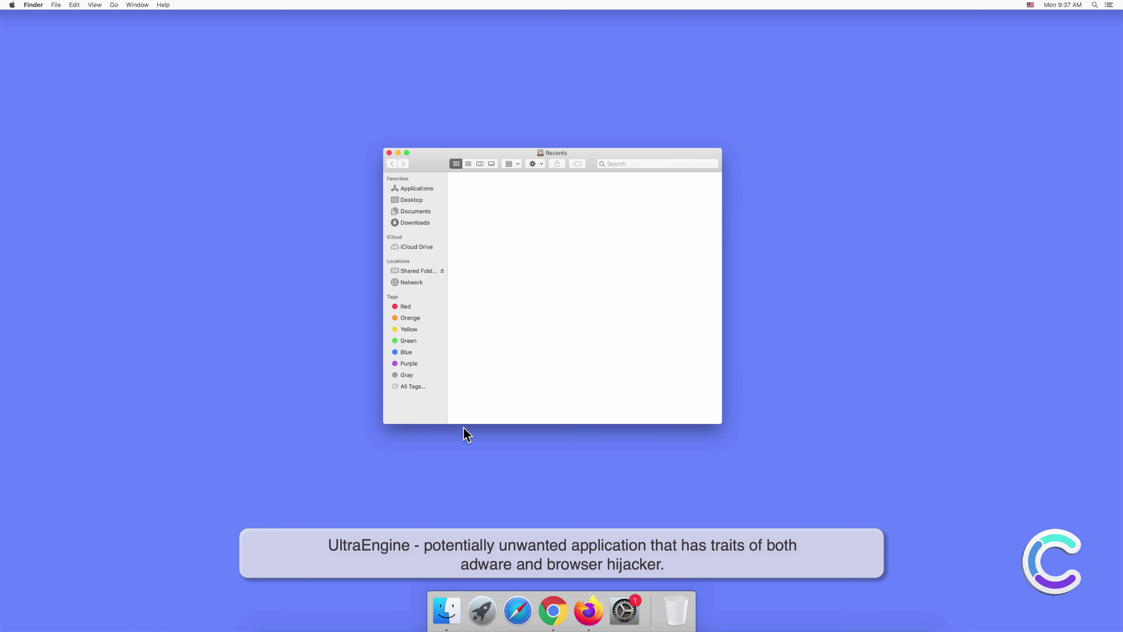
left_click(417, 189)
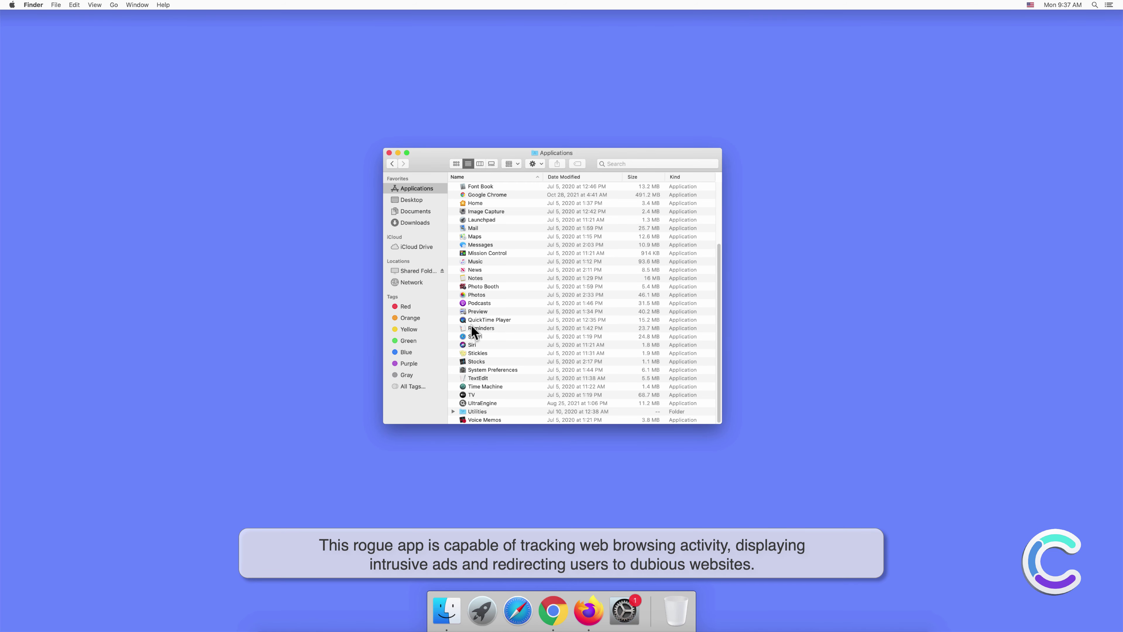
left_click(388, 153)
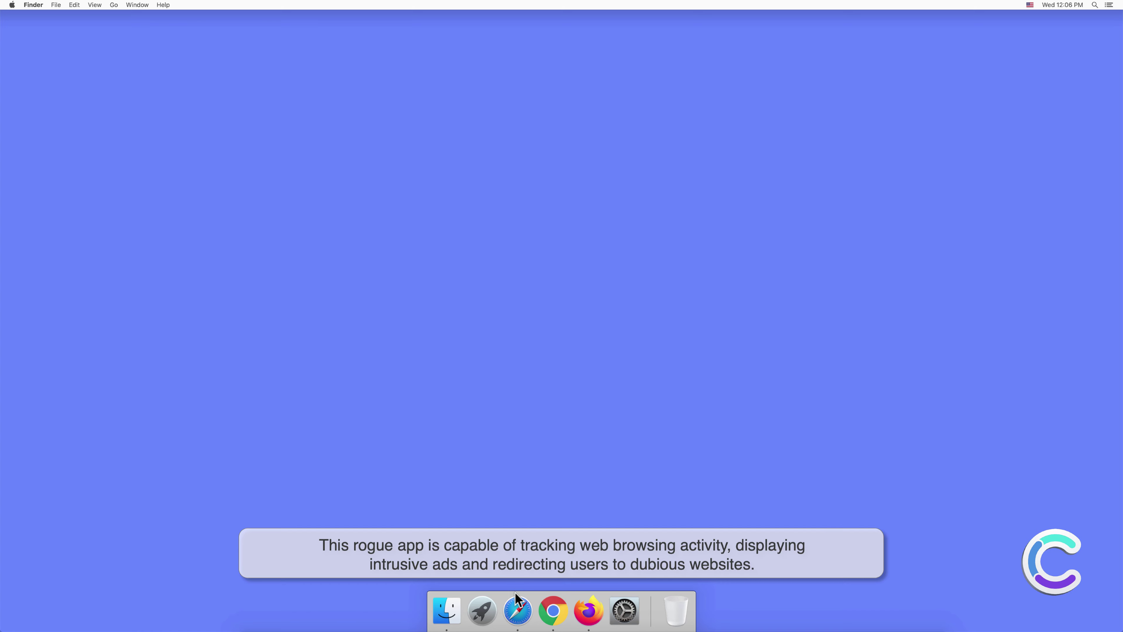
Launch Safari and view the installed UltraEngine extension in Preferences.
left_click(517, 611)
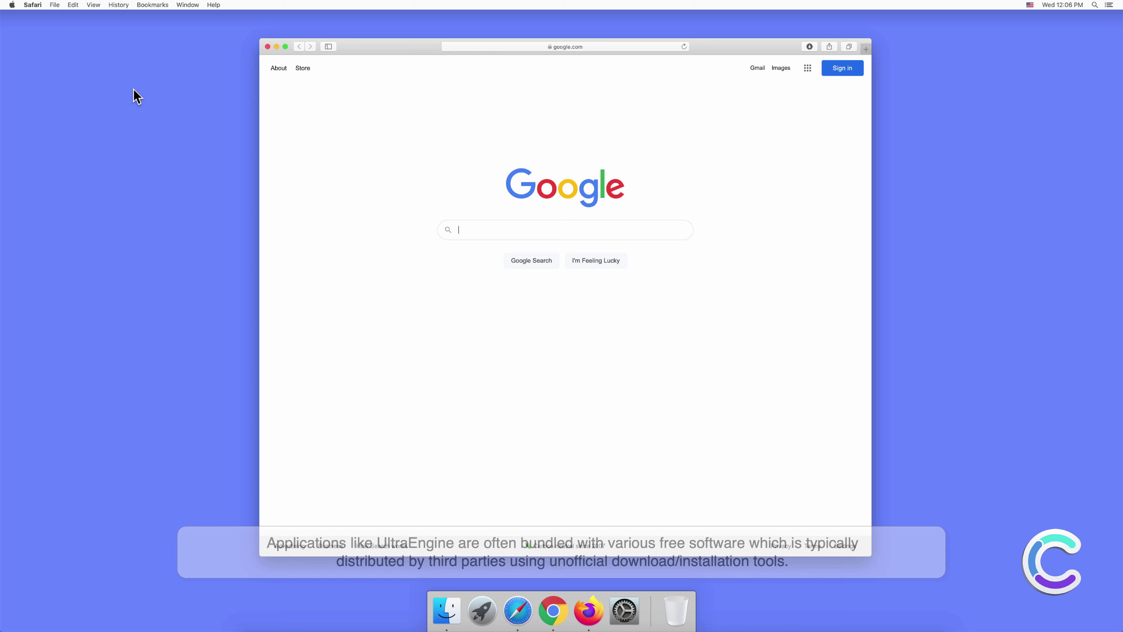
left_click(32, 5)
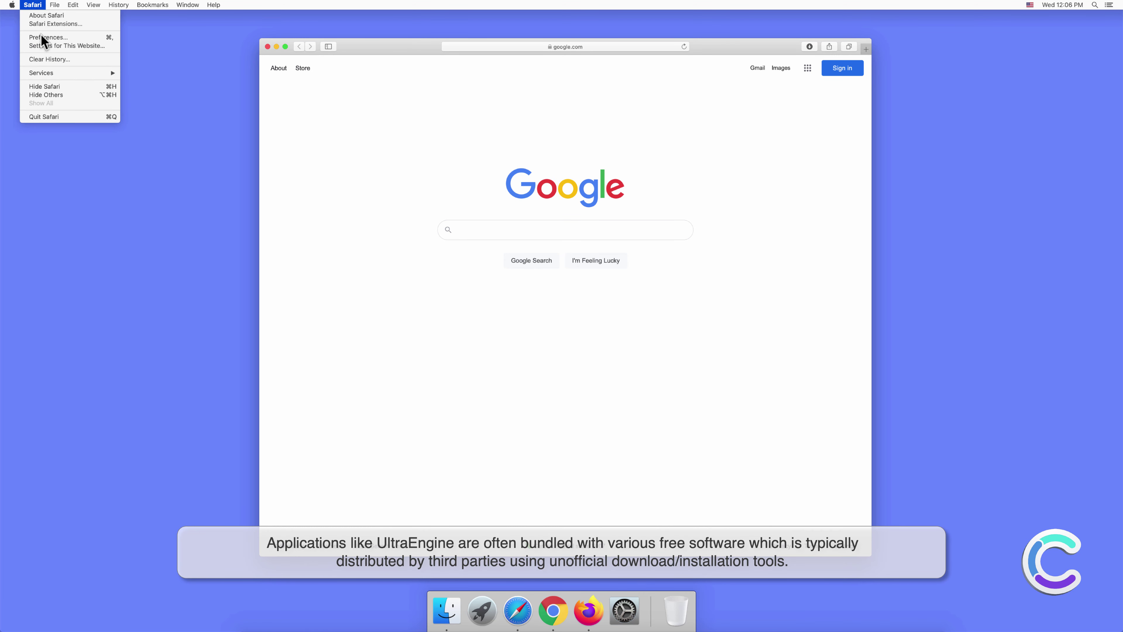
left_click(40, 37)
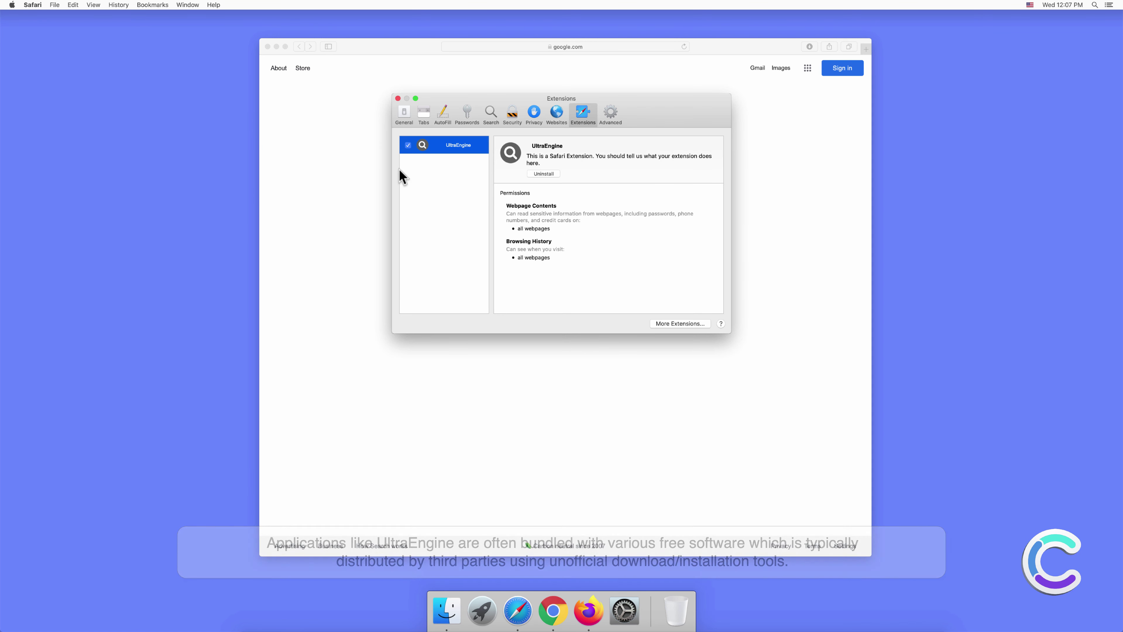
Close Preferences and search the web for 'search engine test'.
left_click(397, 99)
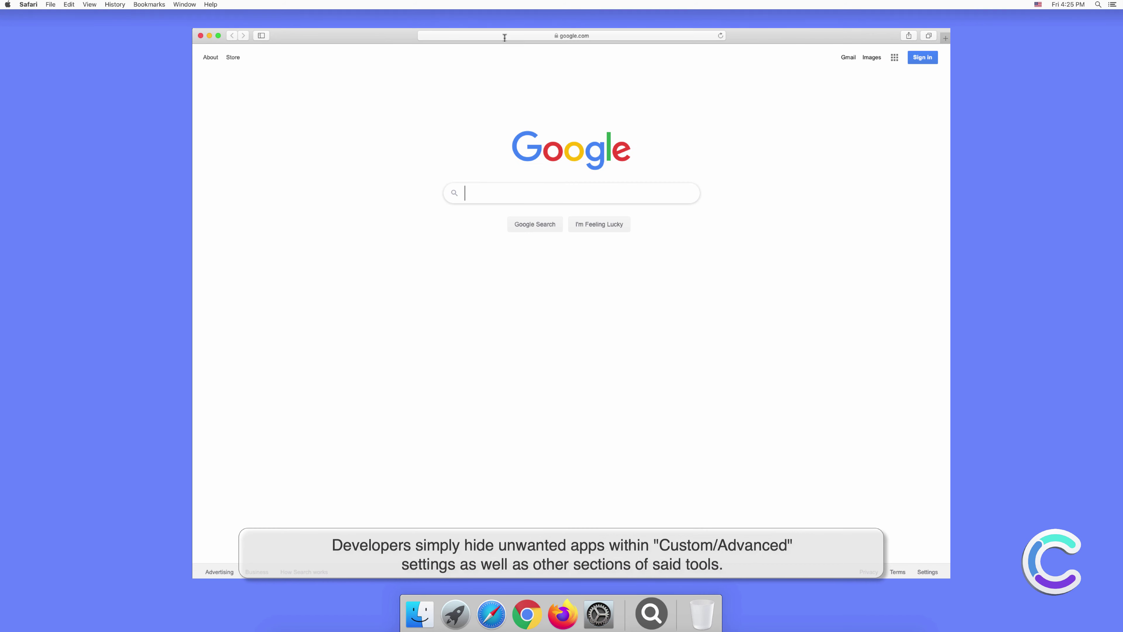
left_click(504, 36)
type("search e")
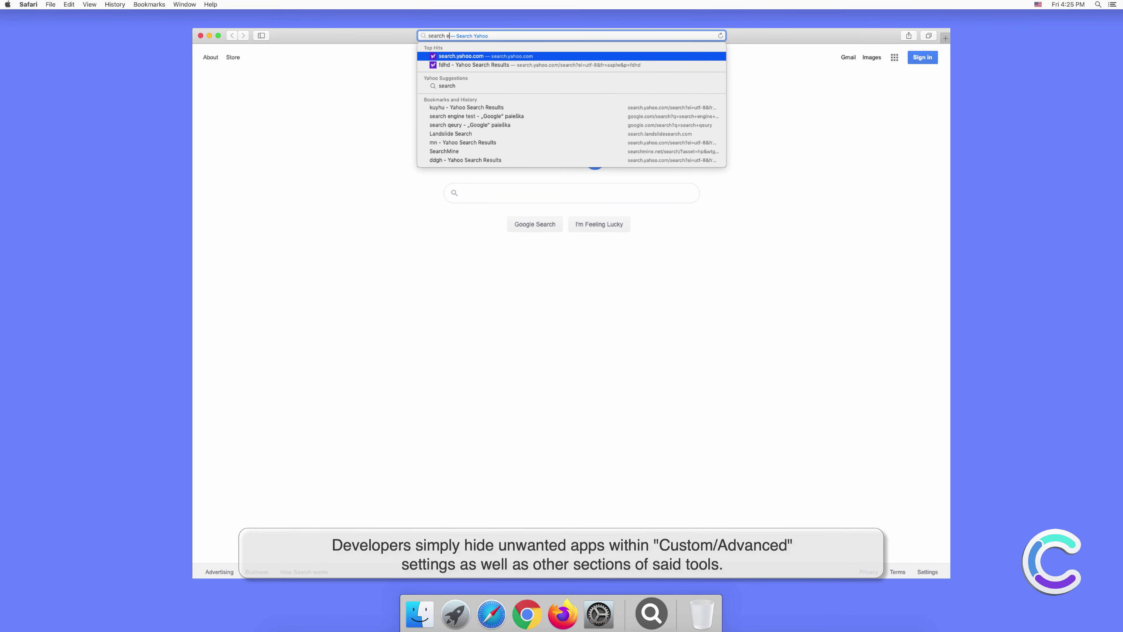
type("ngine test")
key("Return")
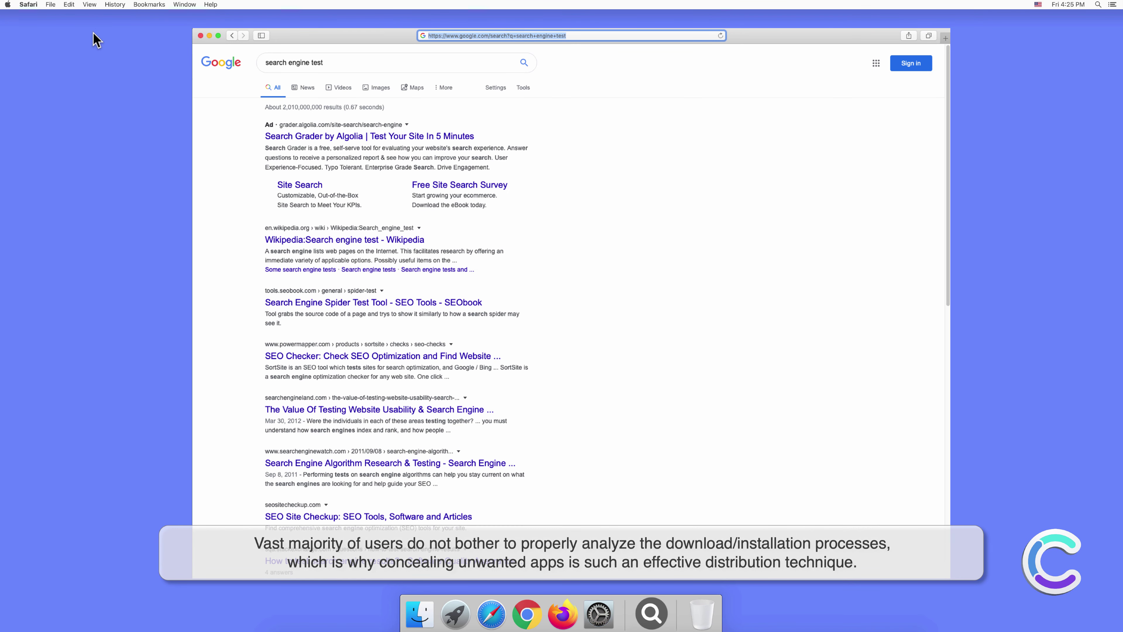
Keep Yahoo as Safari's default search engine in Preferences and close them.
left_click(29, 5)
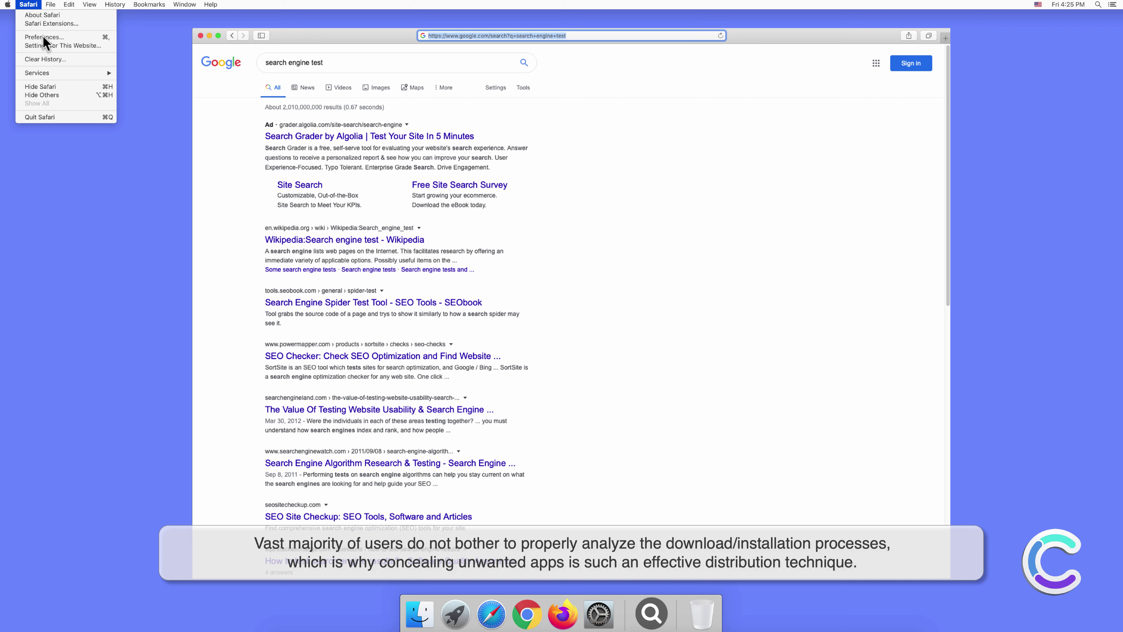
left_click(59, 46)
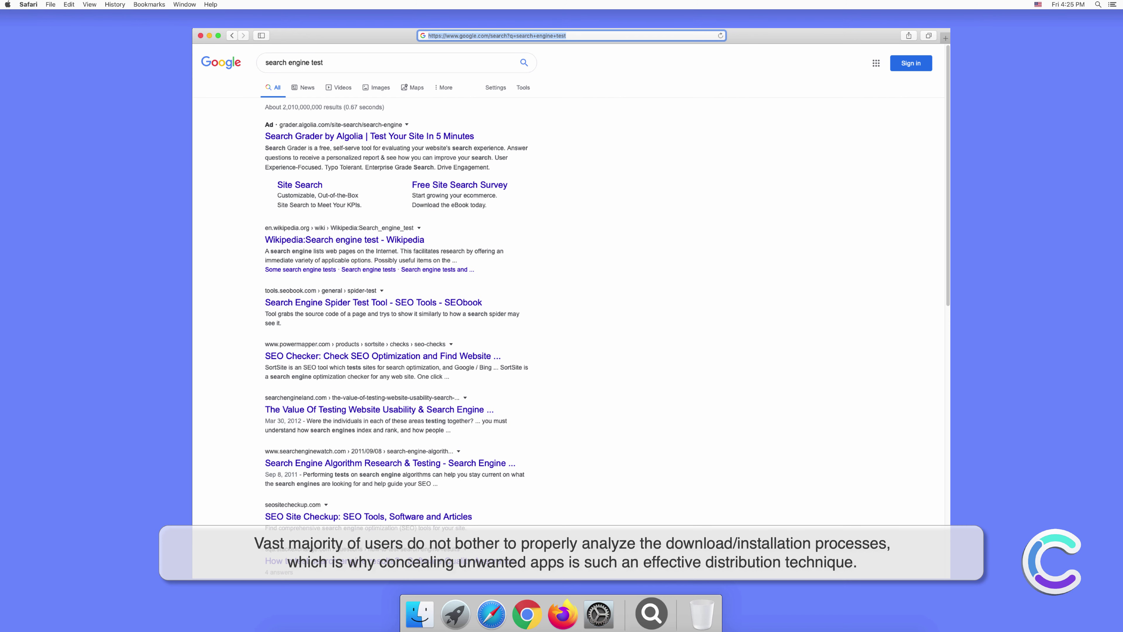
left_click(687, 225)
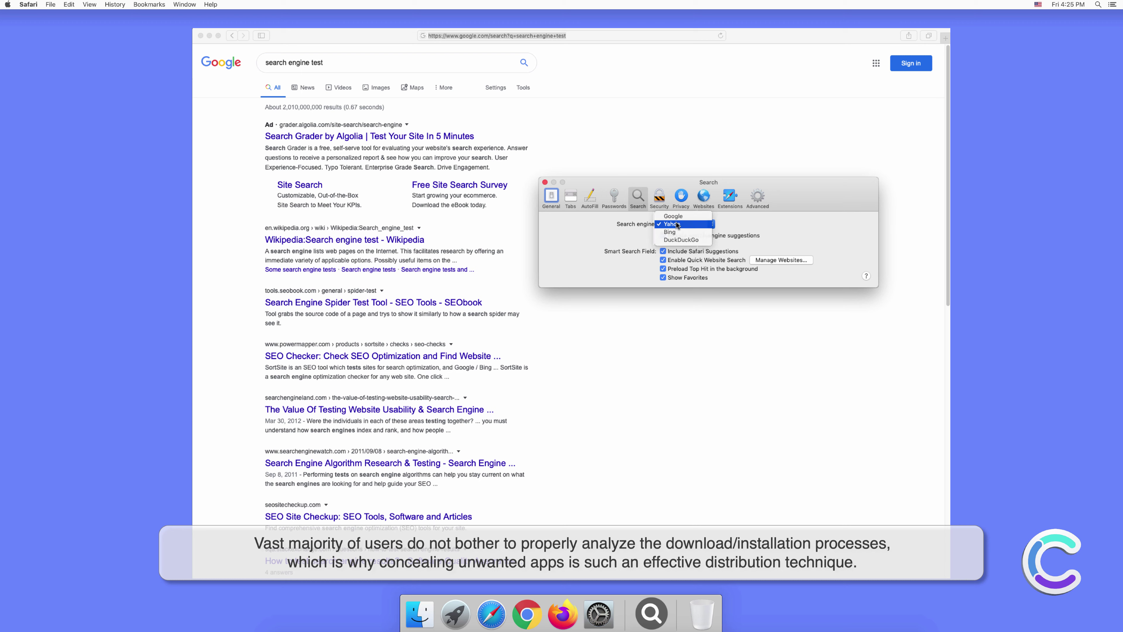
left_click(676, 224)
left_click(545, 182)
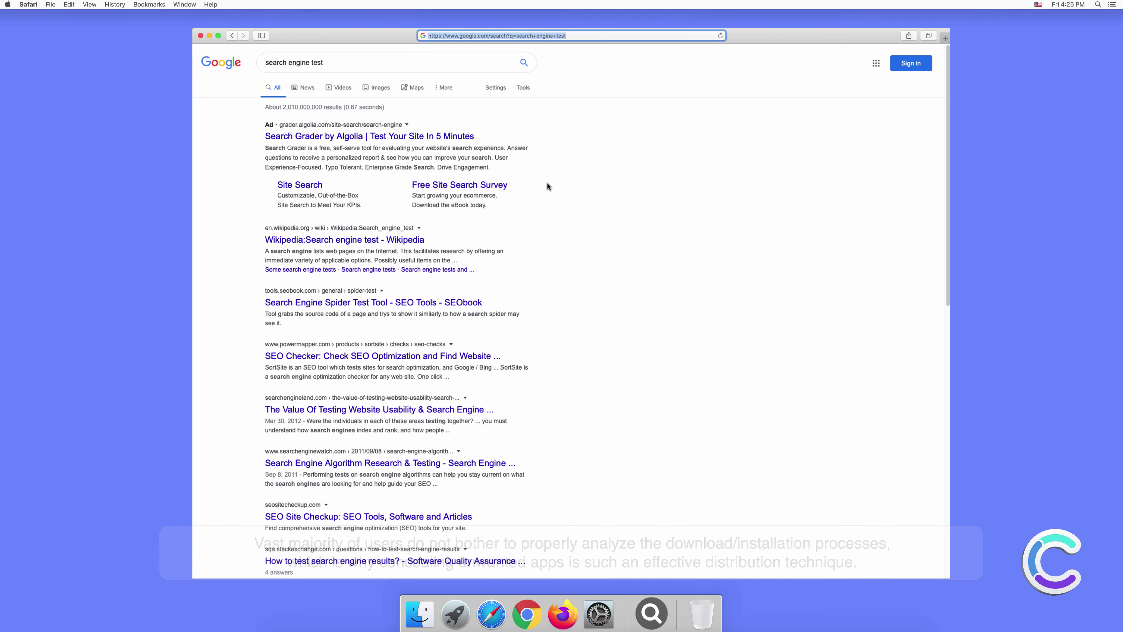
Search for 'testing search engine' in a new Safari tab.
left_click(944, 35)
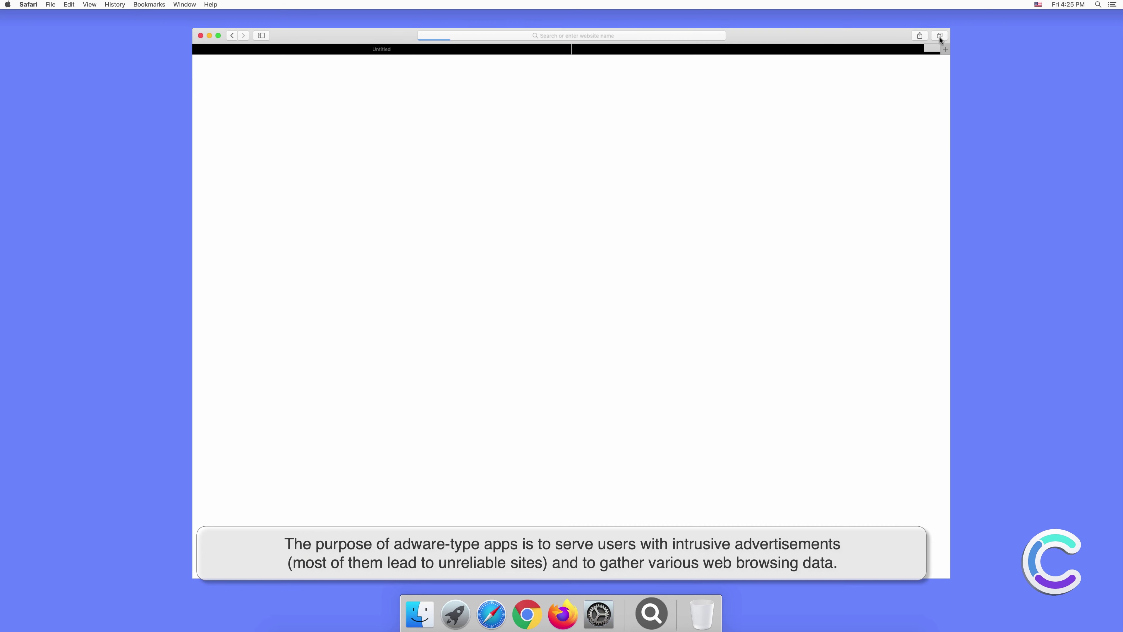
left_click(629, 34)
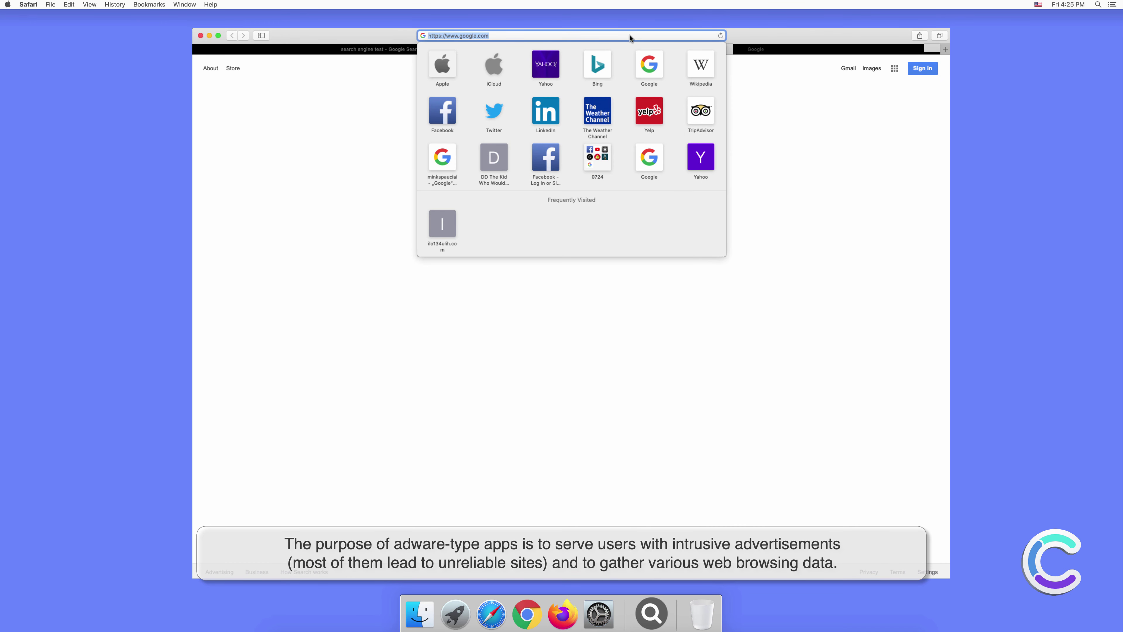
type("testing")
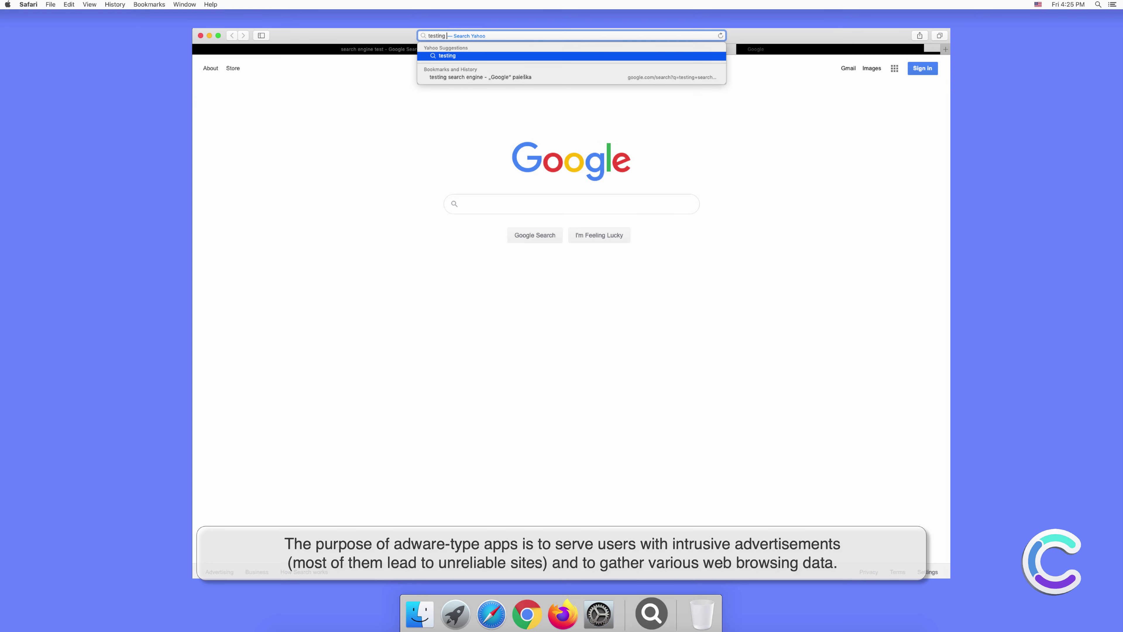
type(" searr")
key("BackSpace")
type("ch engine")
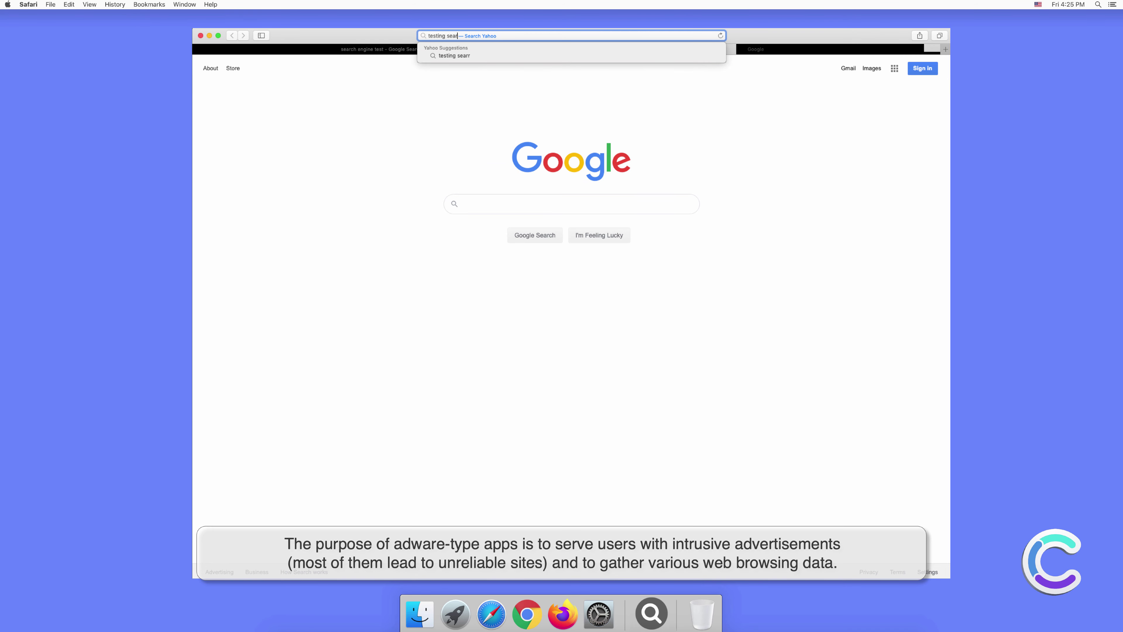
key("Return")
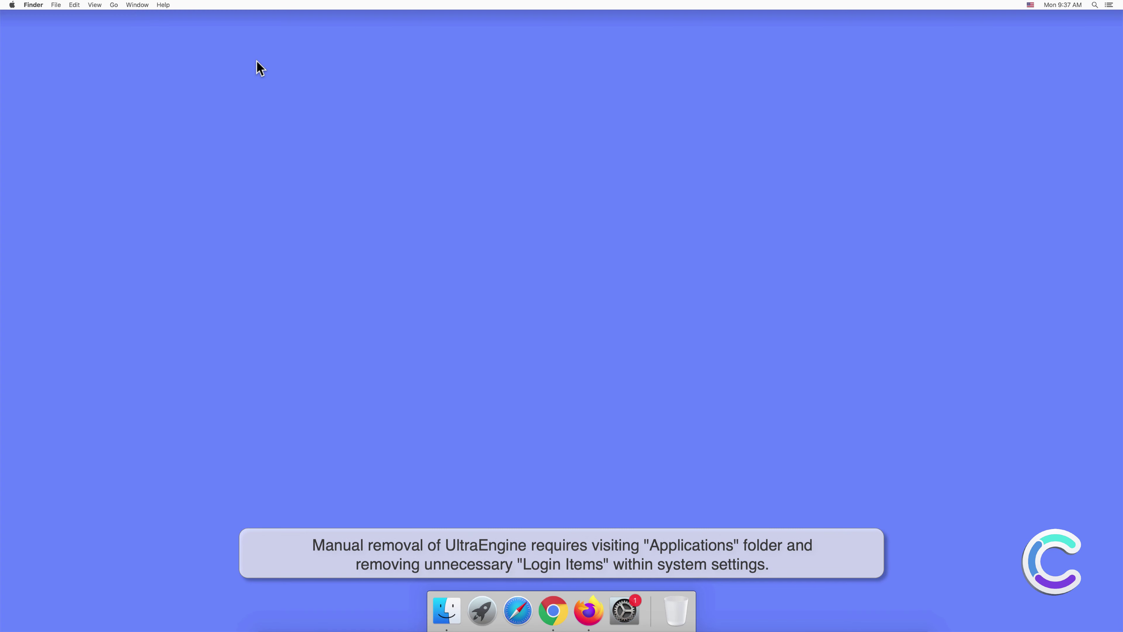
Move UltraEngine from the Applications folder to the Trash and close the Finder window.
left_click(444, 610)
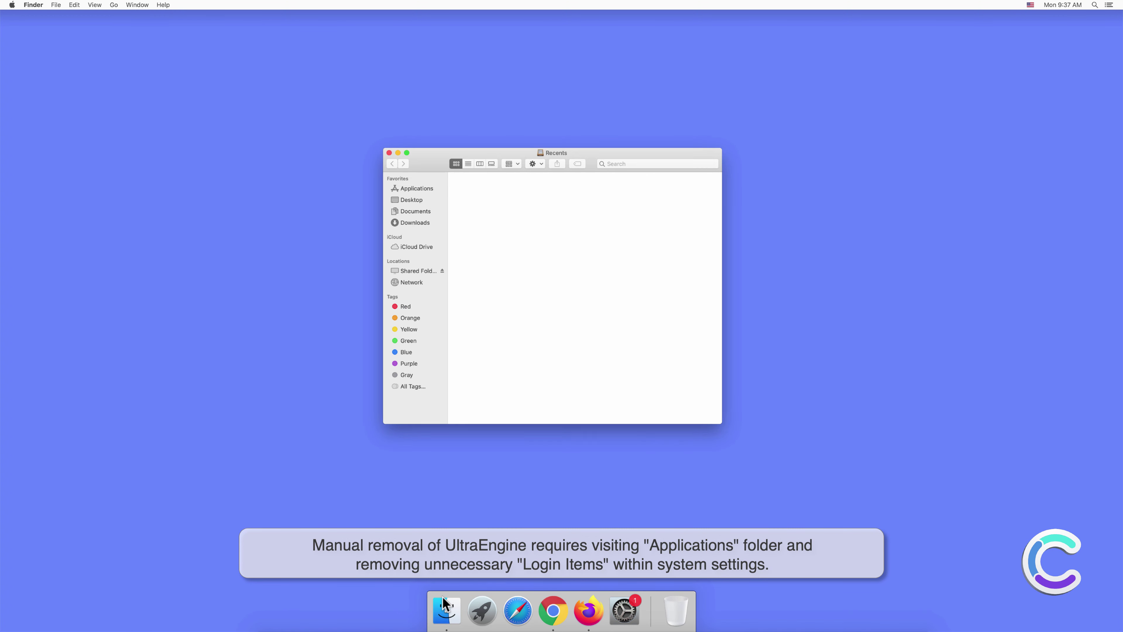
left_click(428, 190)
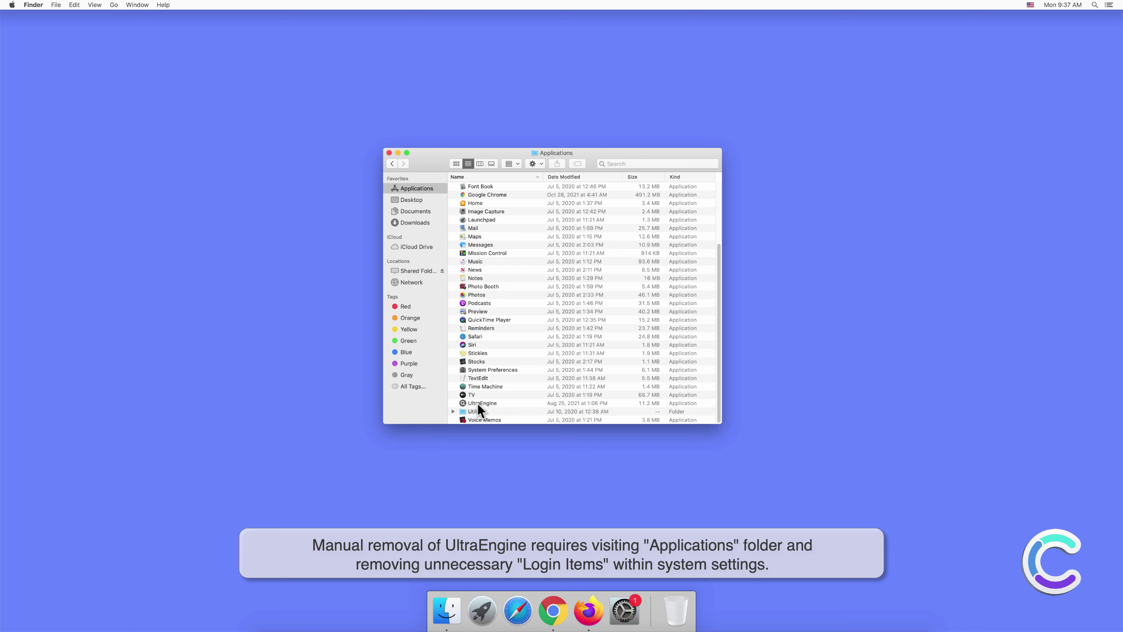
left_click(514, 404)
right_click(514, 404)
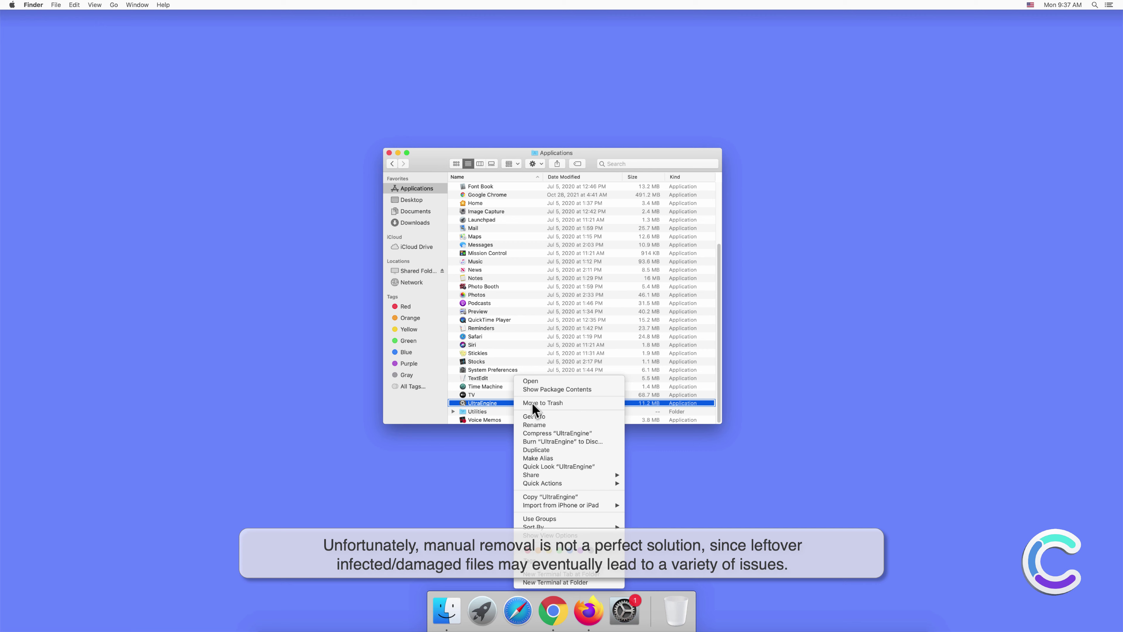
left_click(570, 404)
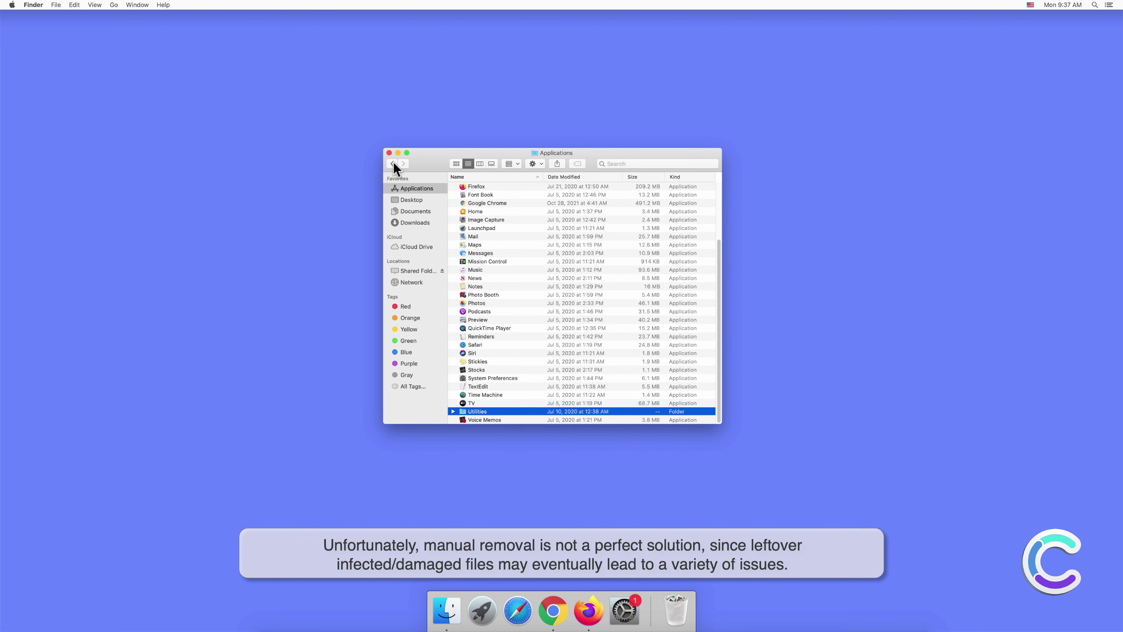
left_click(389, 153)
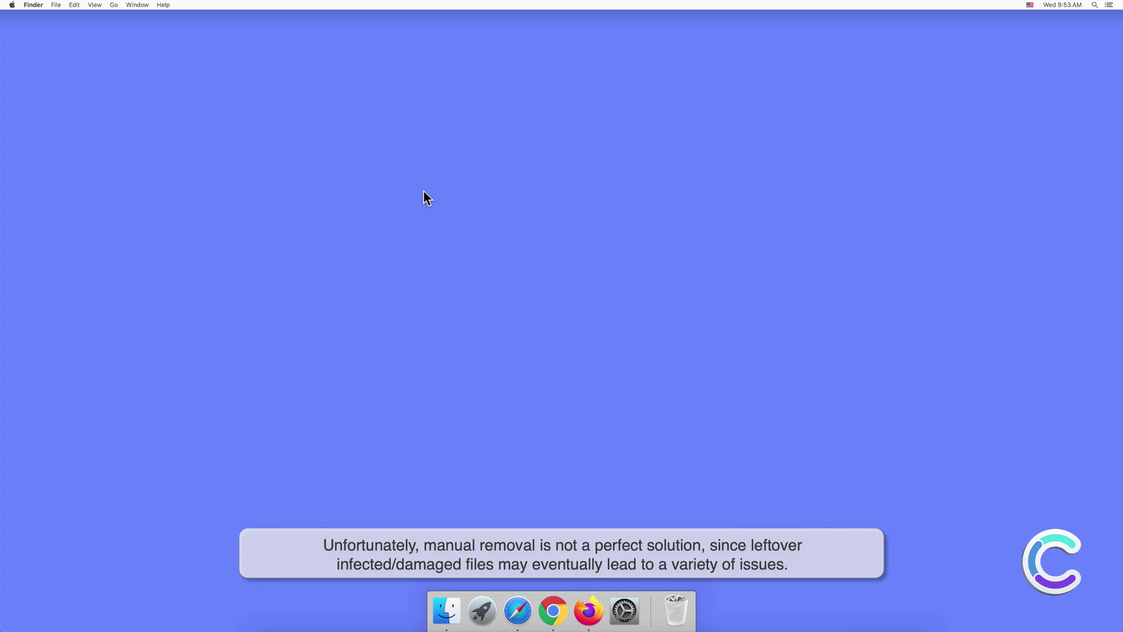
Confirm the Users & Groups Login Items list is empty, then close System Preferences.
left_click(624, 610)
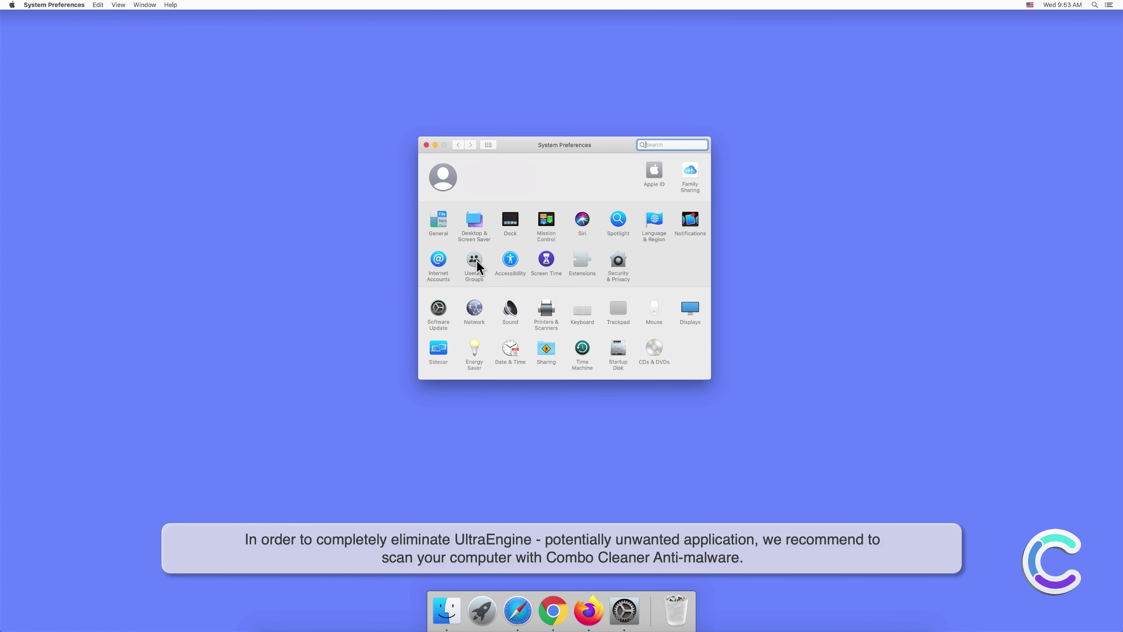
left_click(474, 261)
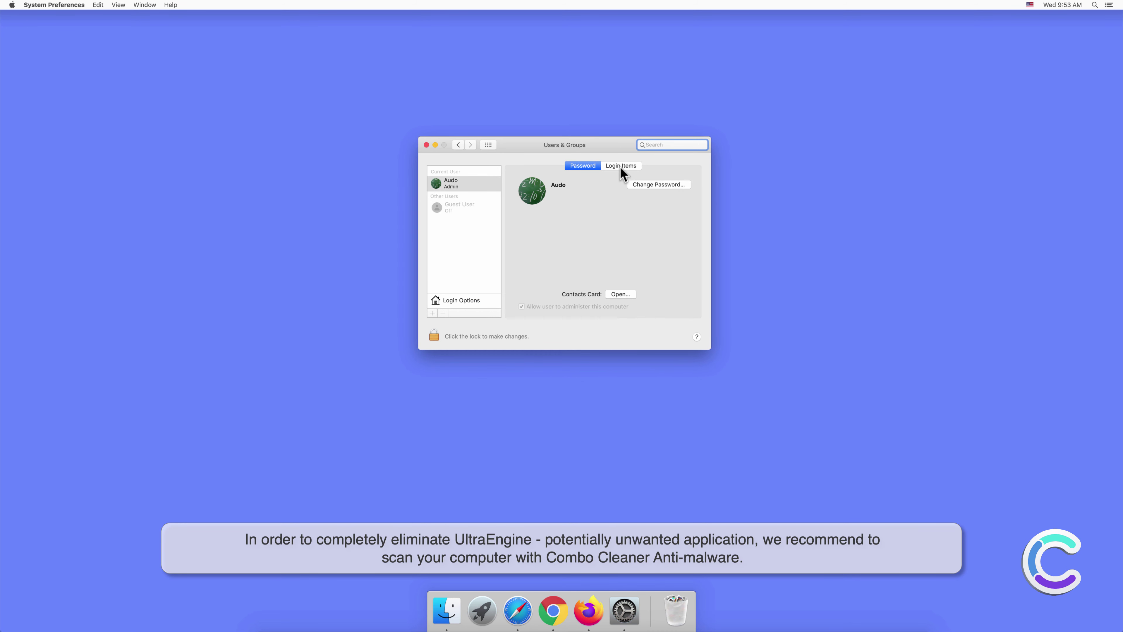
left_click(620, 166)
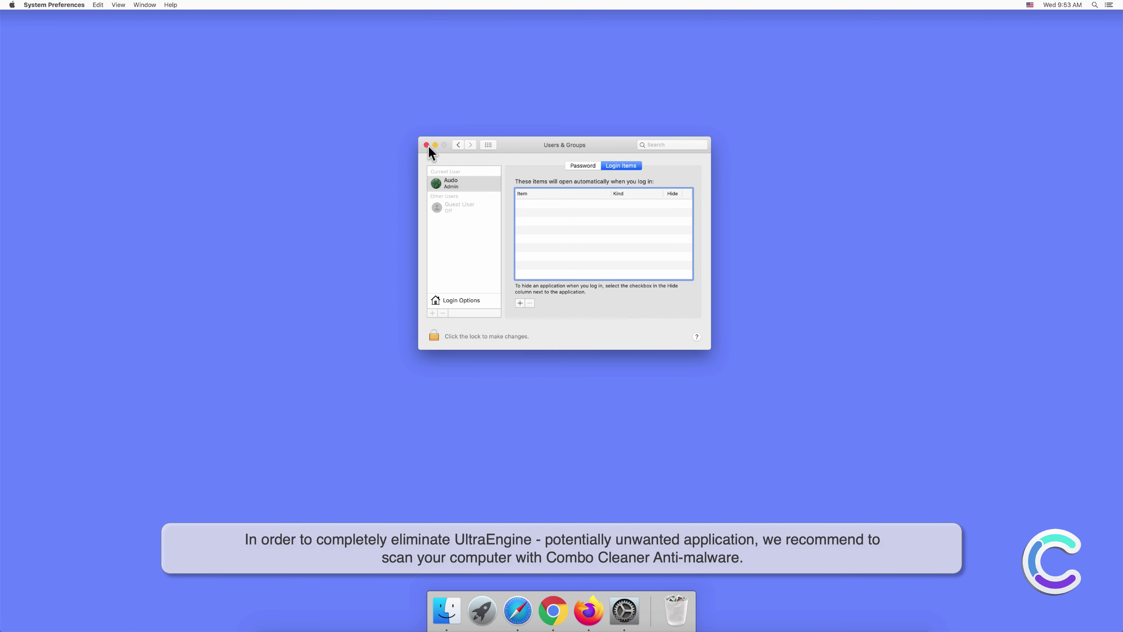
left_click(427, 145)
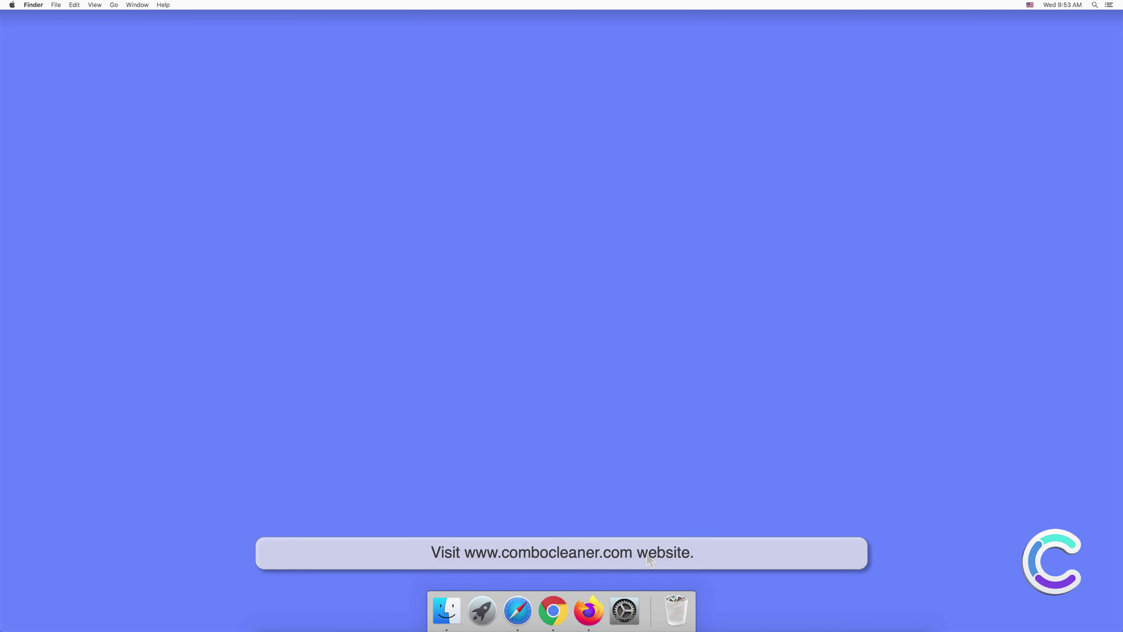
left_click(518, 610)
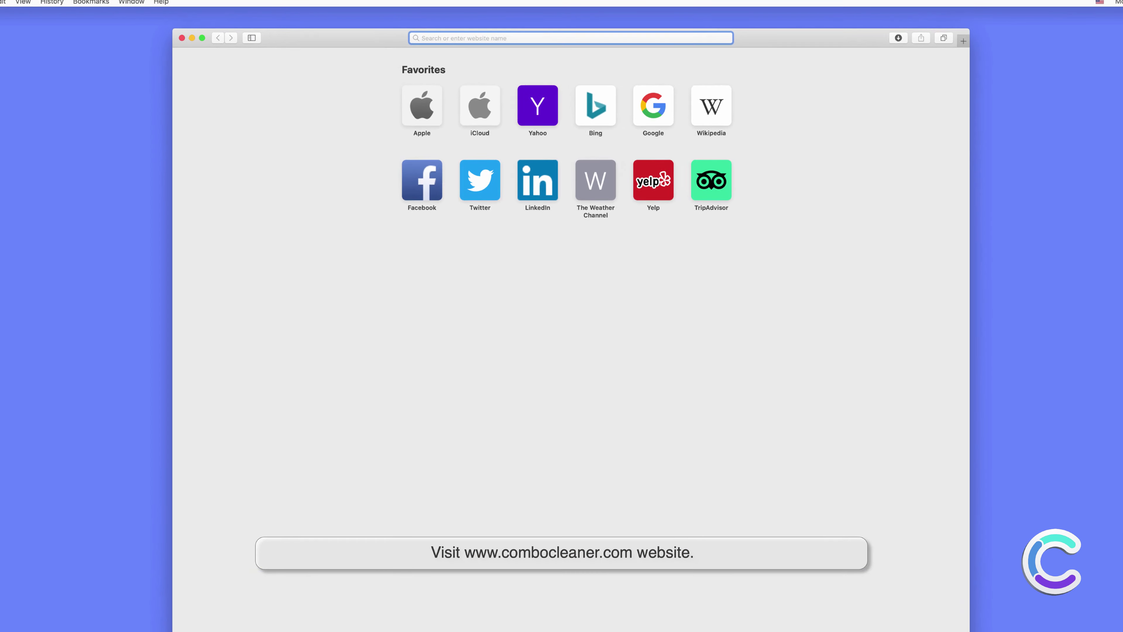
type("www")
type(".co")
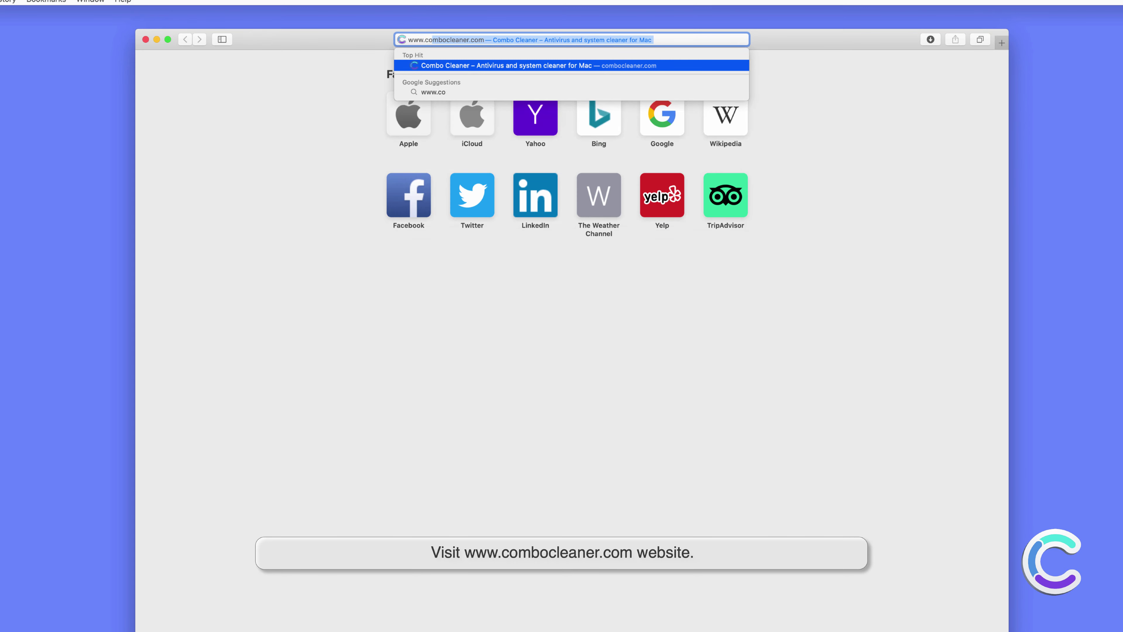
type("mbocleaner.com")
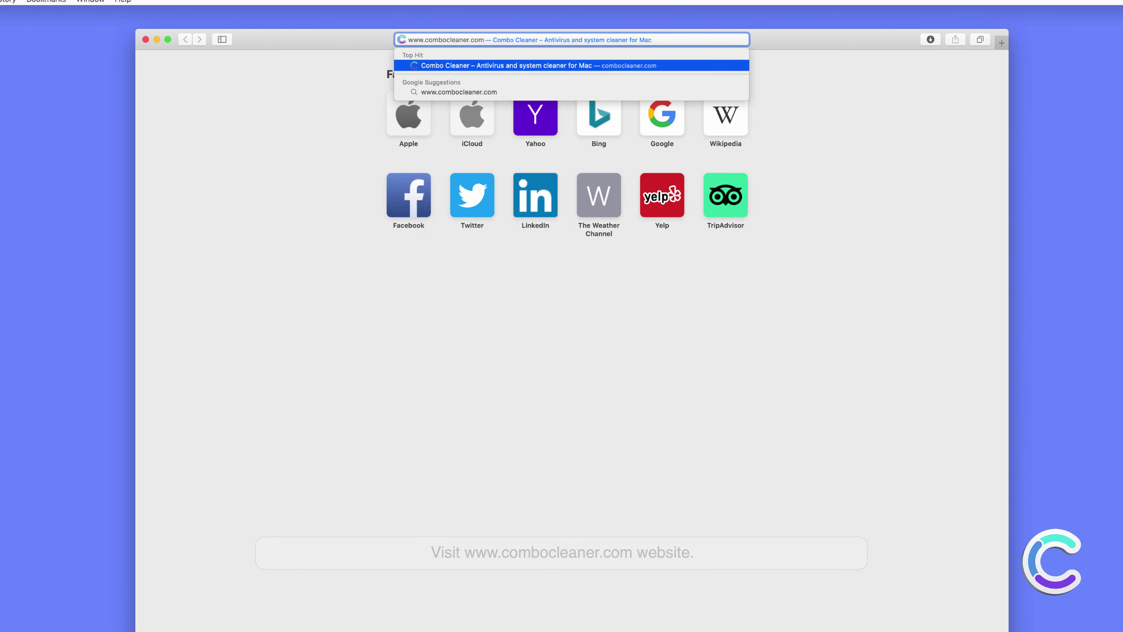
key("Return")
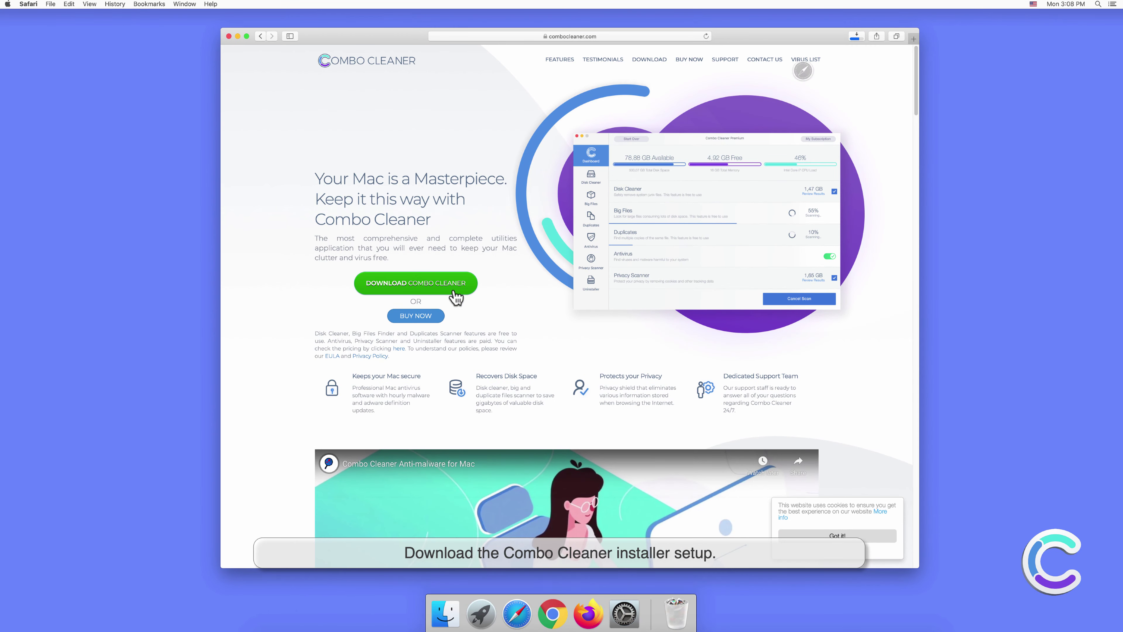
Mount combocleaner.dmg from Downloads, copy Combo Cleaner into Applications, and close the disk window.
left_click(854, 38)
left_click(848, 71)
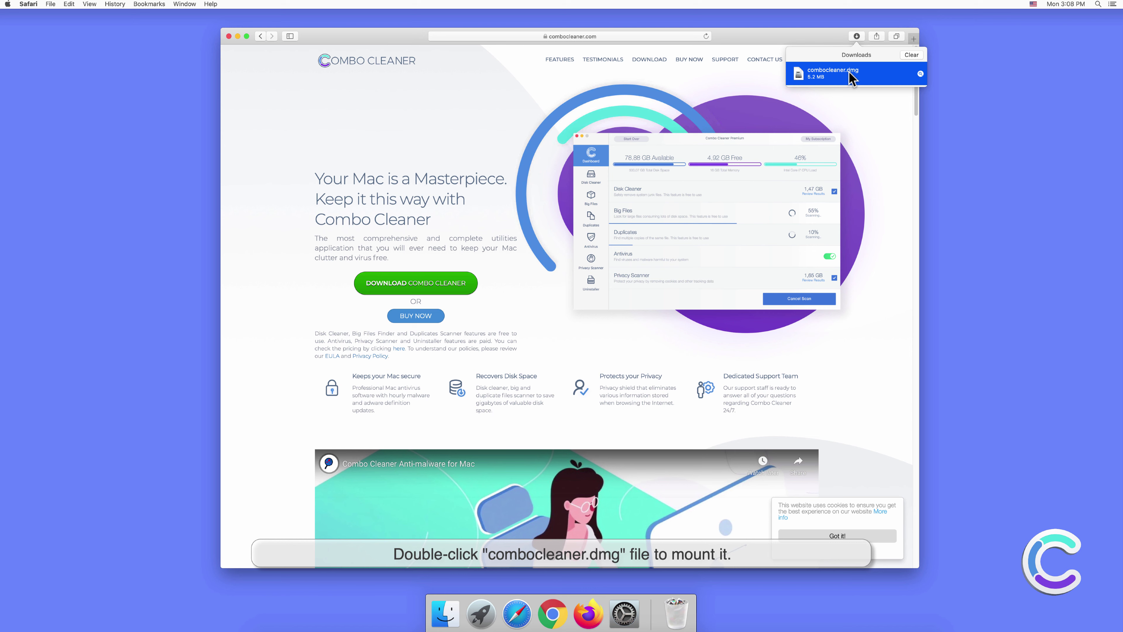
double_click(848, 71)
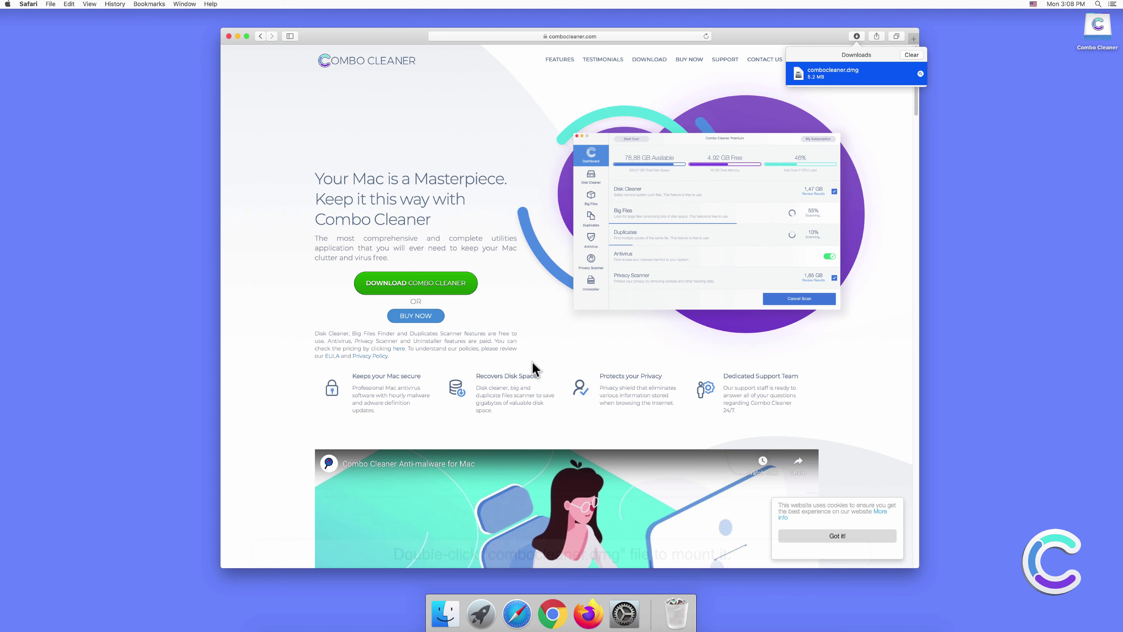
left_click_drag(490, 315, 604, 330)
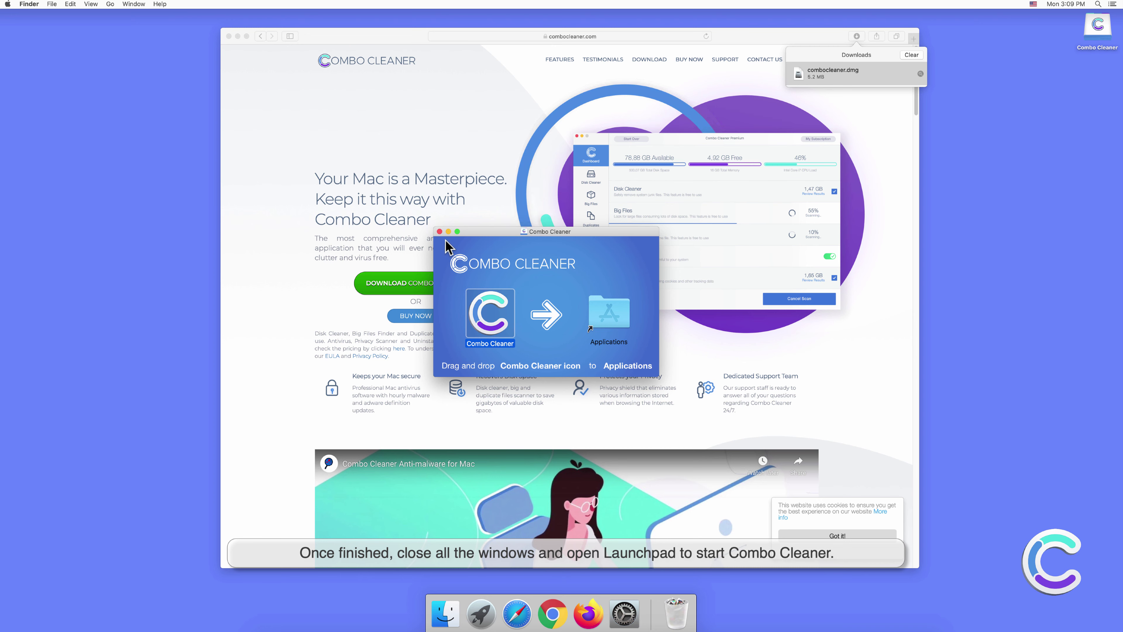
left_click(439, 231)
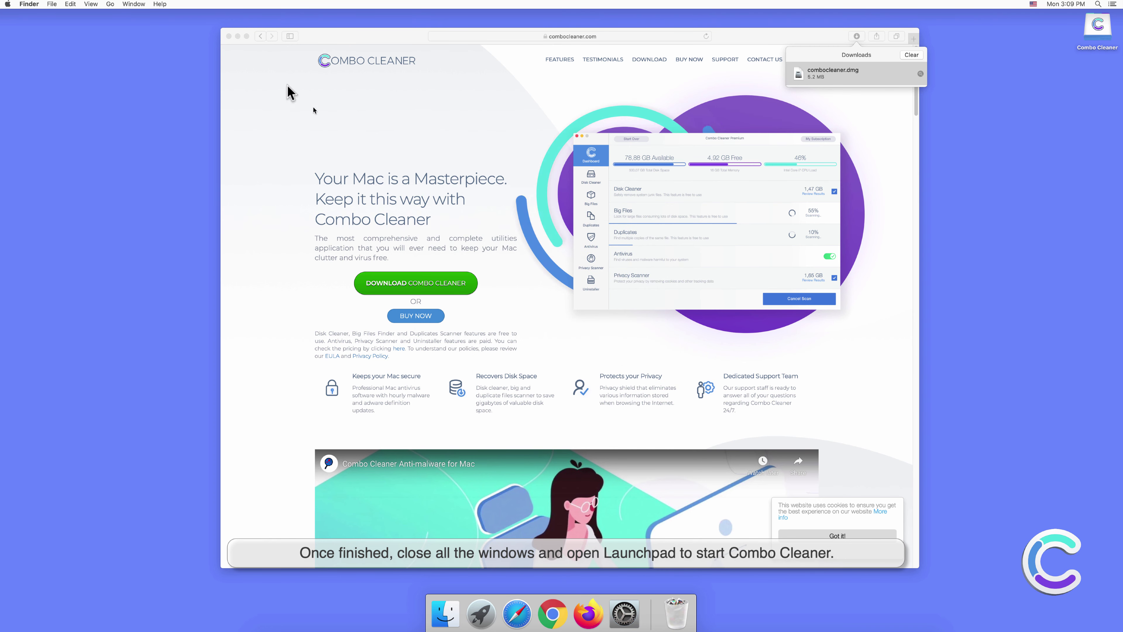
left_click(231, 46)
Close Safari, start Combo Cleaner from Launchpad, and allow the downloaded app to open.
left_click(229, 38)
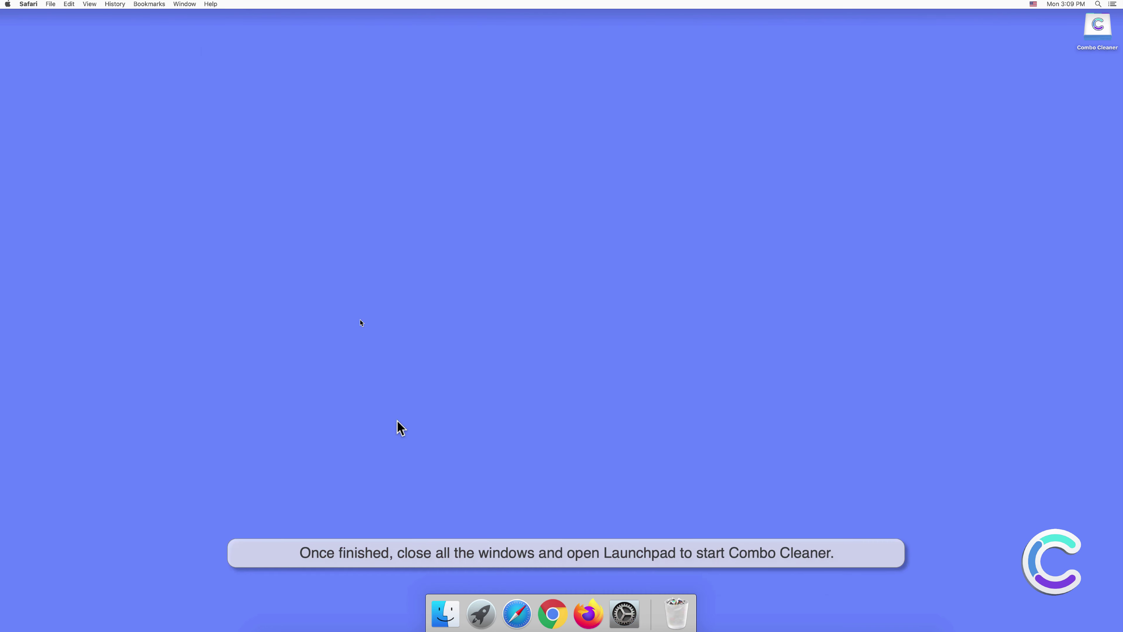
left_click(479, 609)
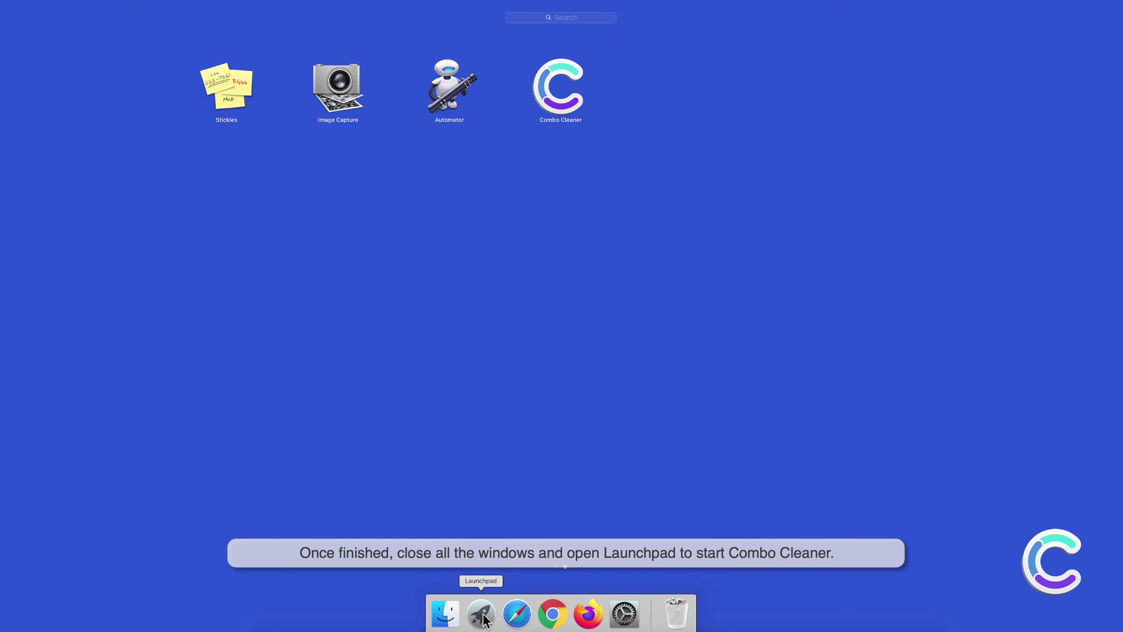
left_click(557, 99)
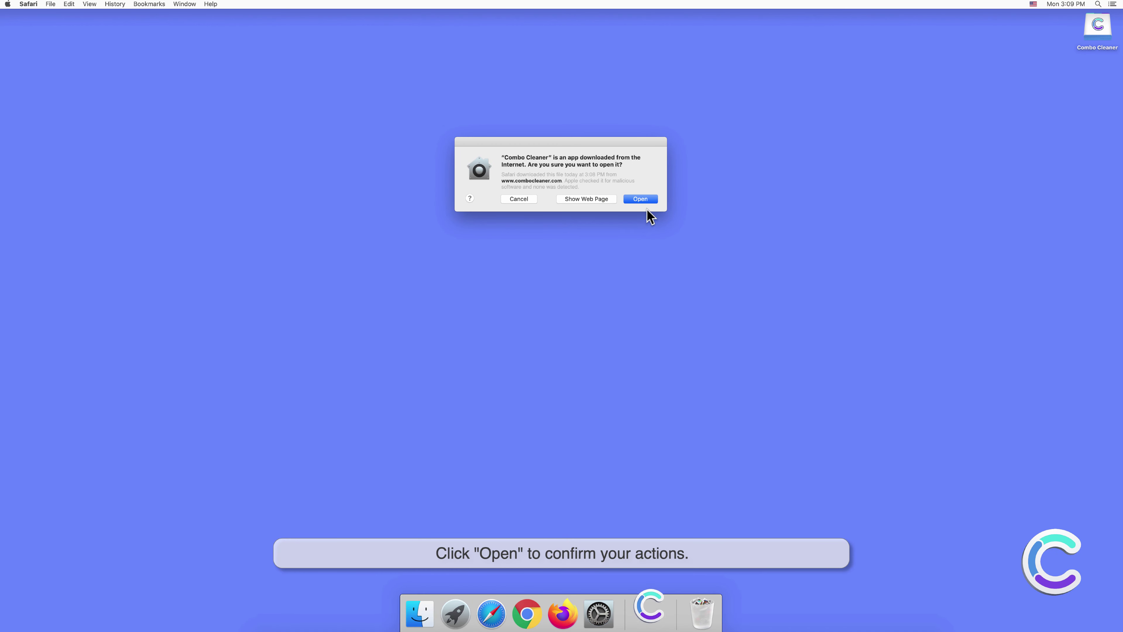
left_click(640, 199)
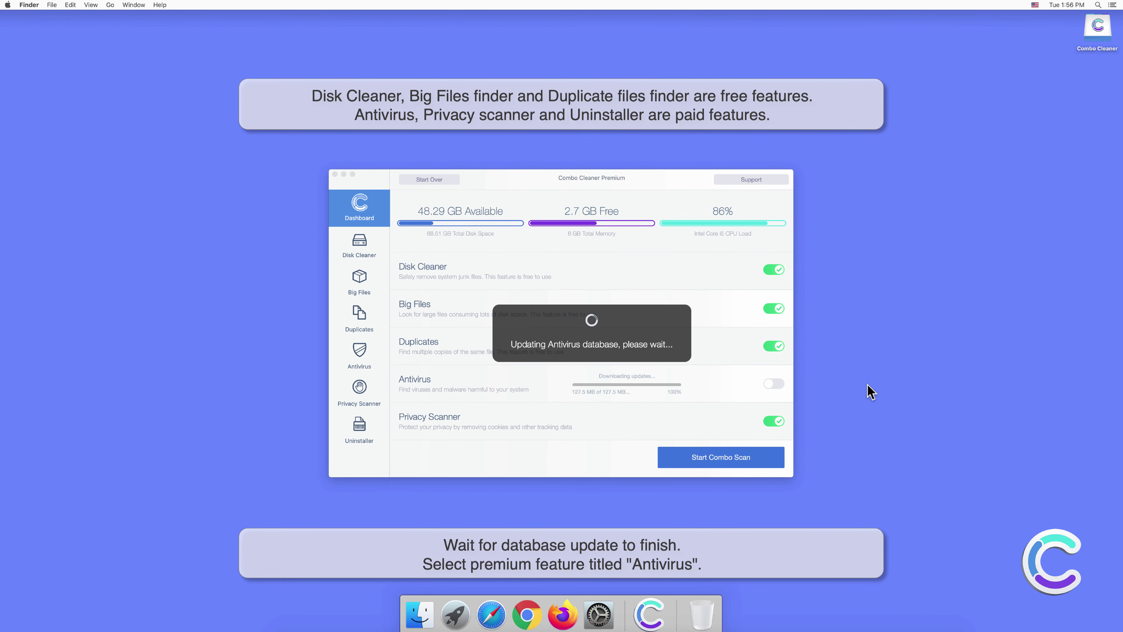
Run an Antivirus Full Scan, which detects 10 threats including Adware.MAC.AdLoad files.
left_click(362, 351)
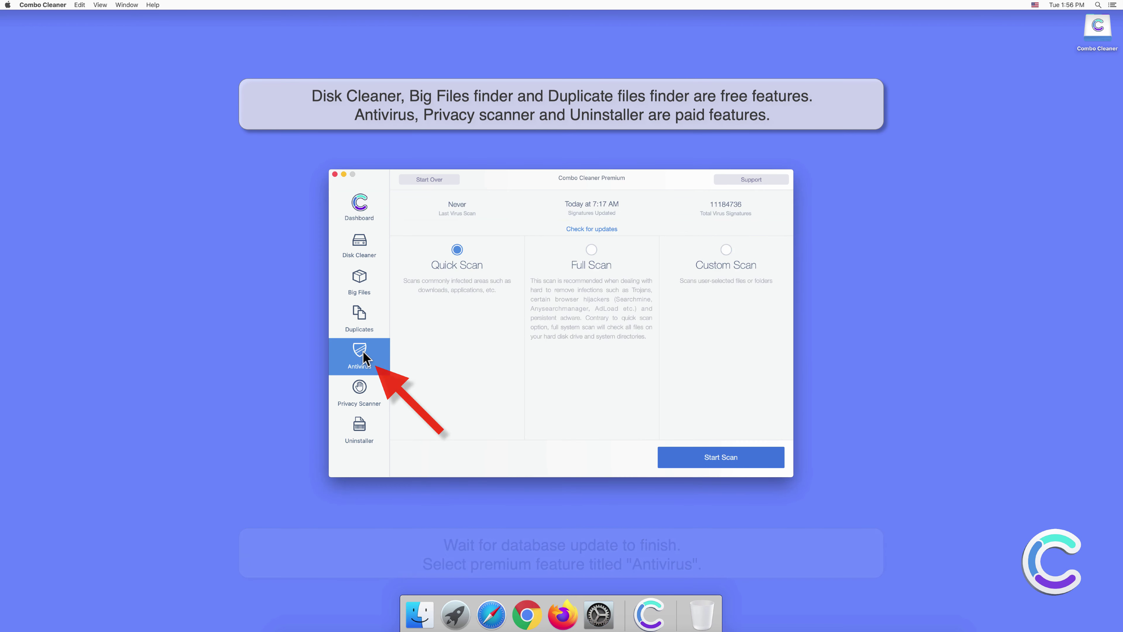
left_click(589, 250)
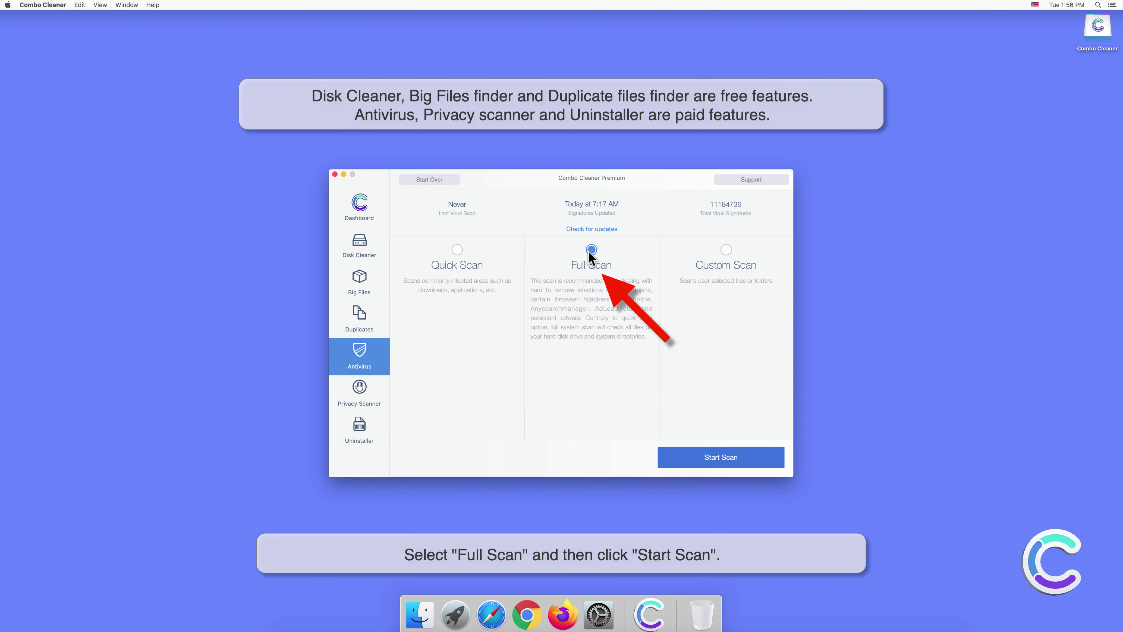
left_click(725, 458)
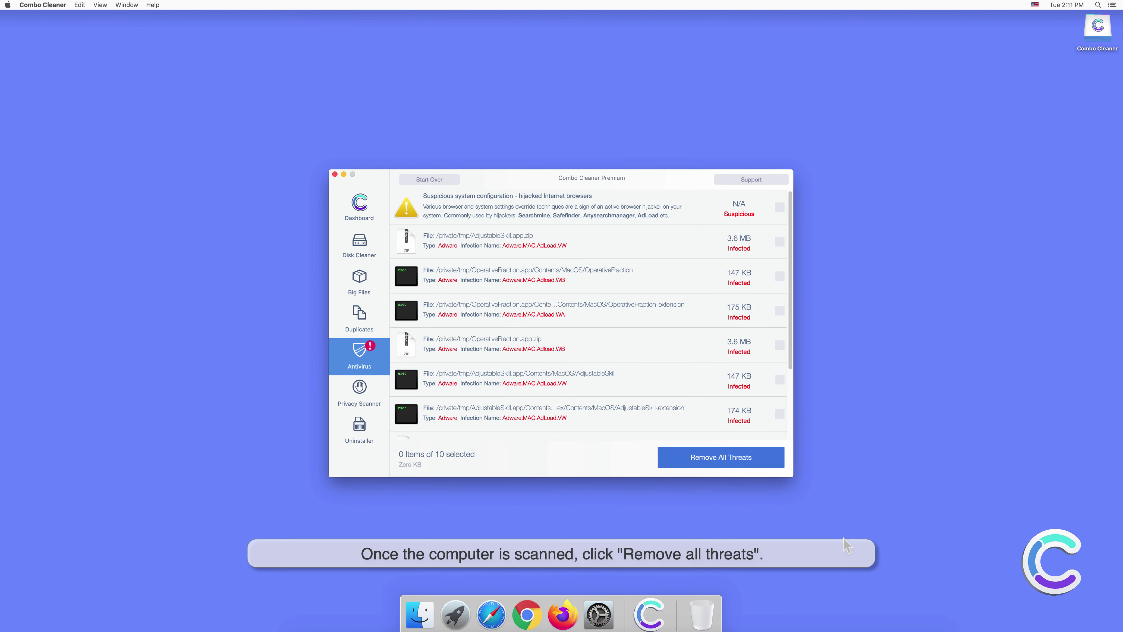
Remove all threats, authenticate with the administrator password, and choose 'Yes, restart now'.
left_click(728, 460)
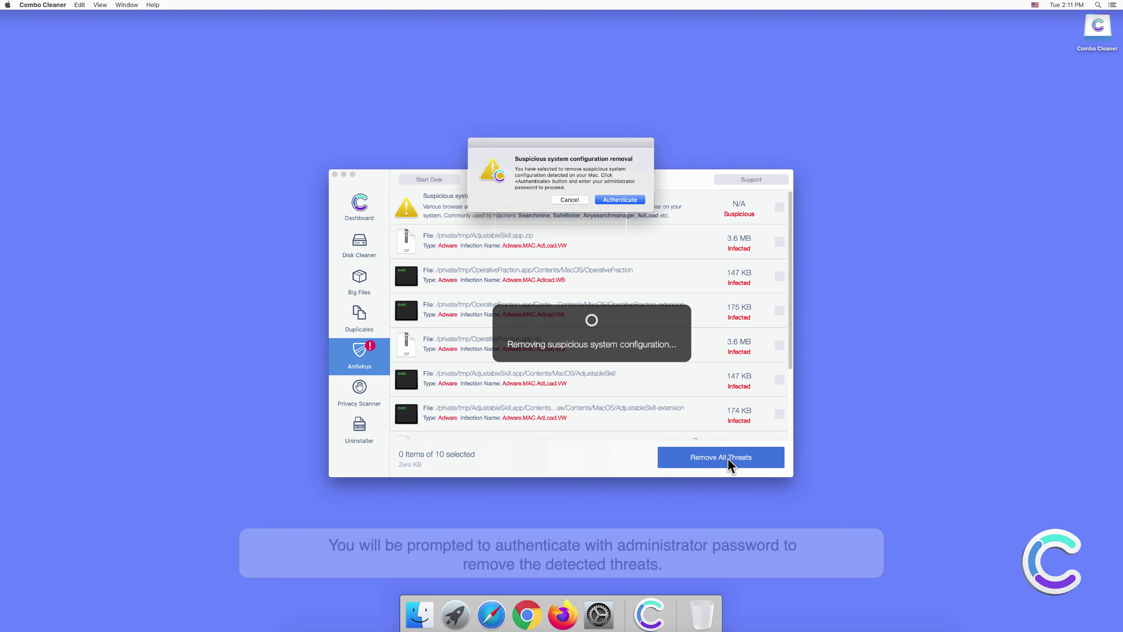
left_click(620, 200)
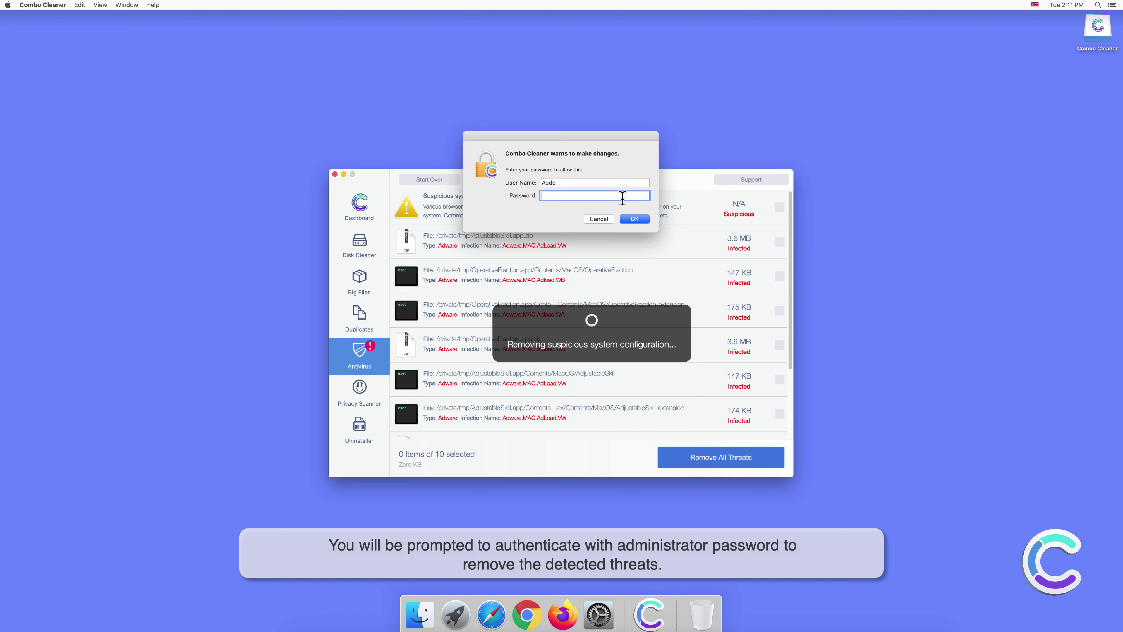
type("••••••")
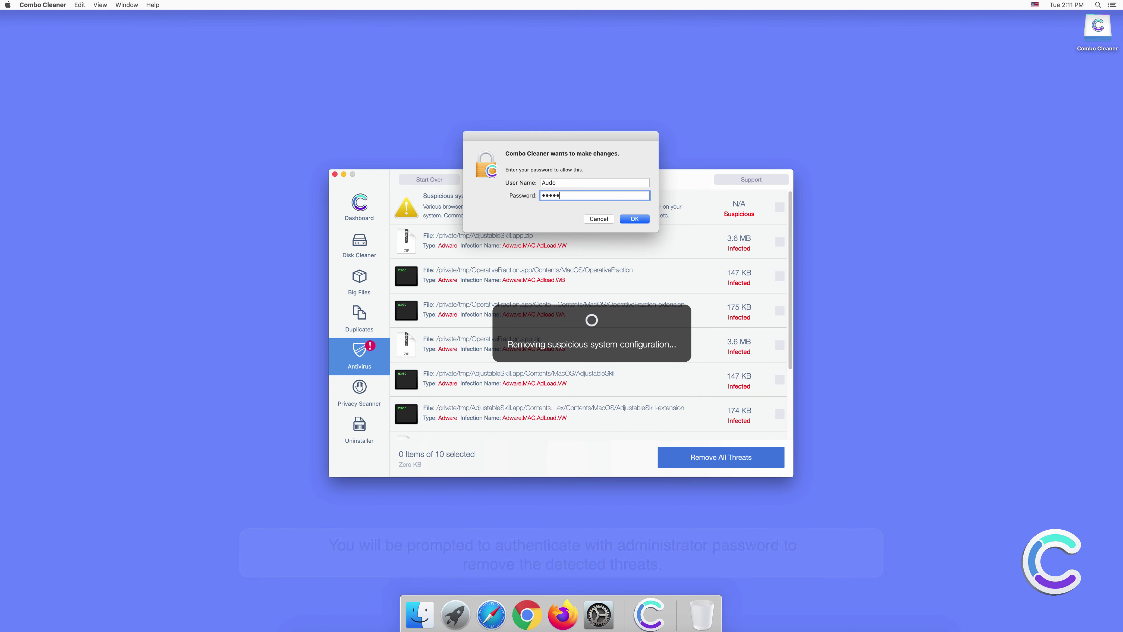
left_click(630, 218)
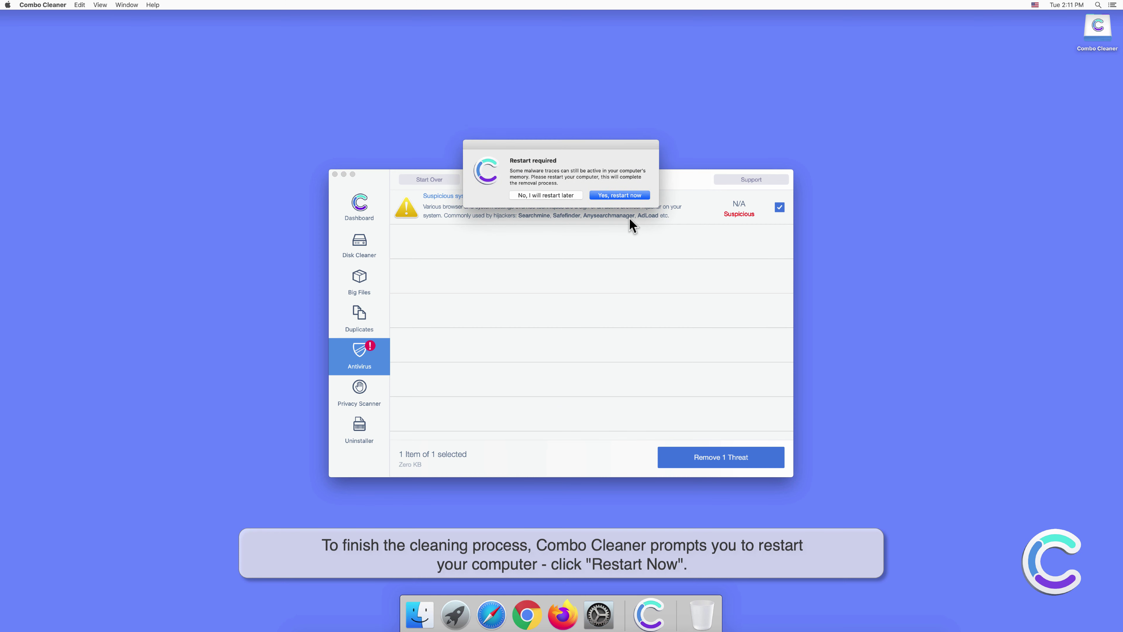
left_click(627, 196)
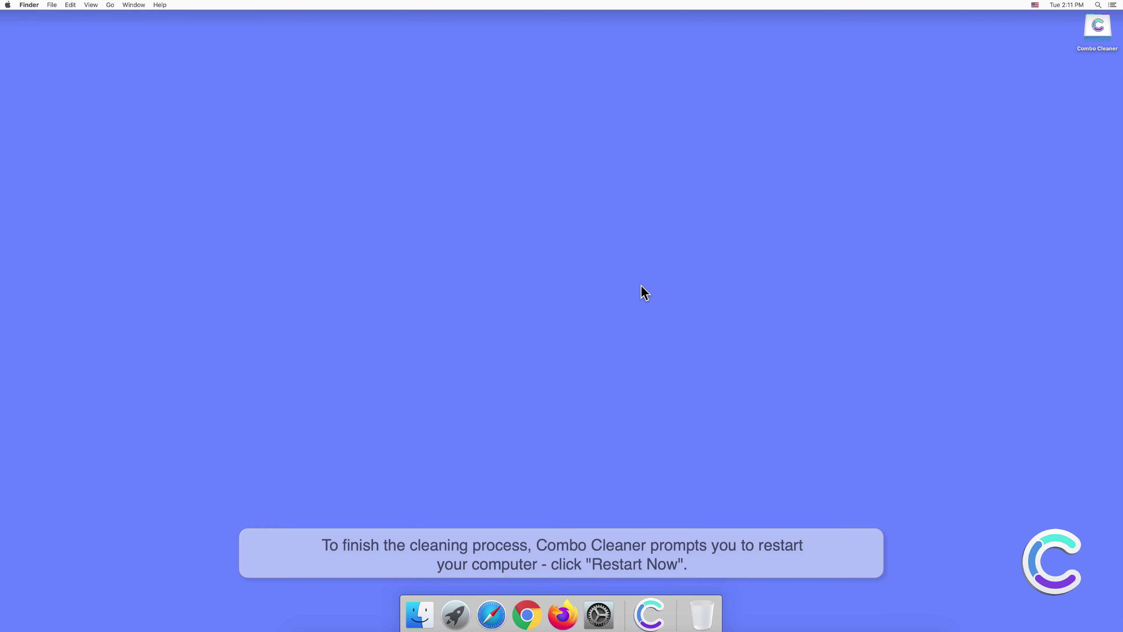